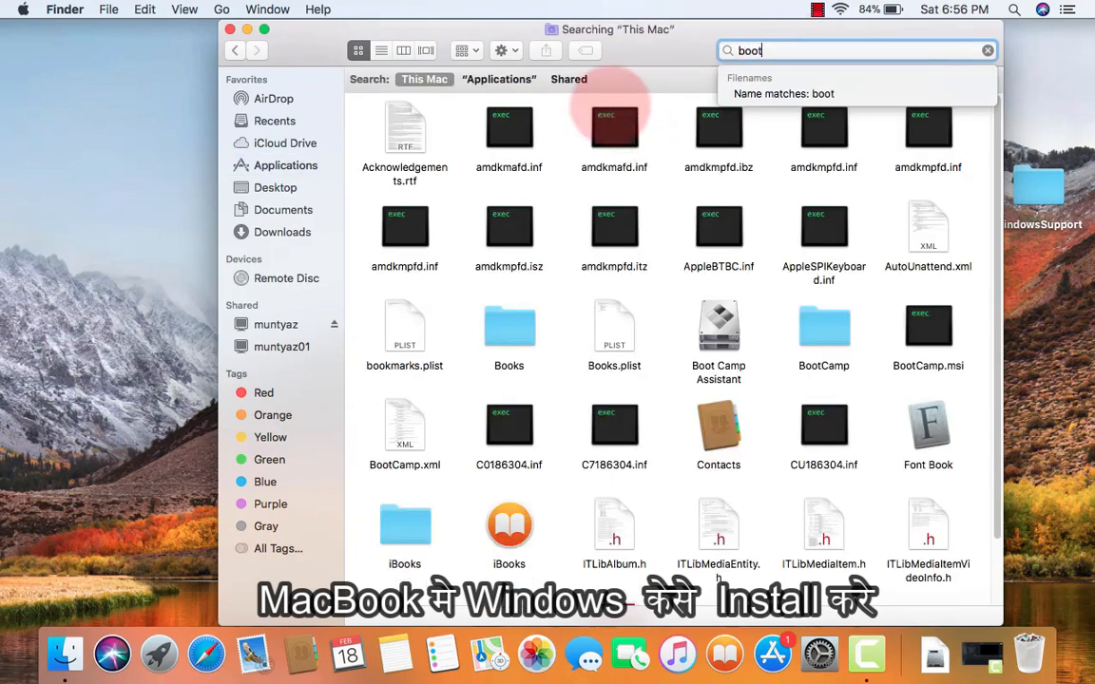
- Open Boot Camp Assistant from the "boot" search results and proceed past its introduction to the task selection
{"action": "left_click", "coordinate": [933, 233]}
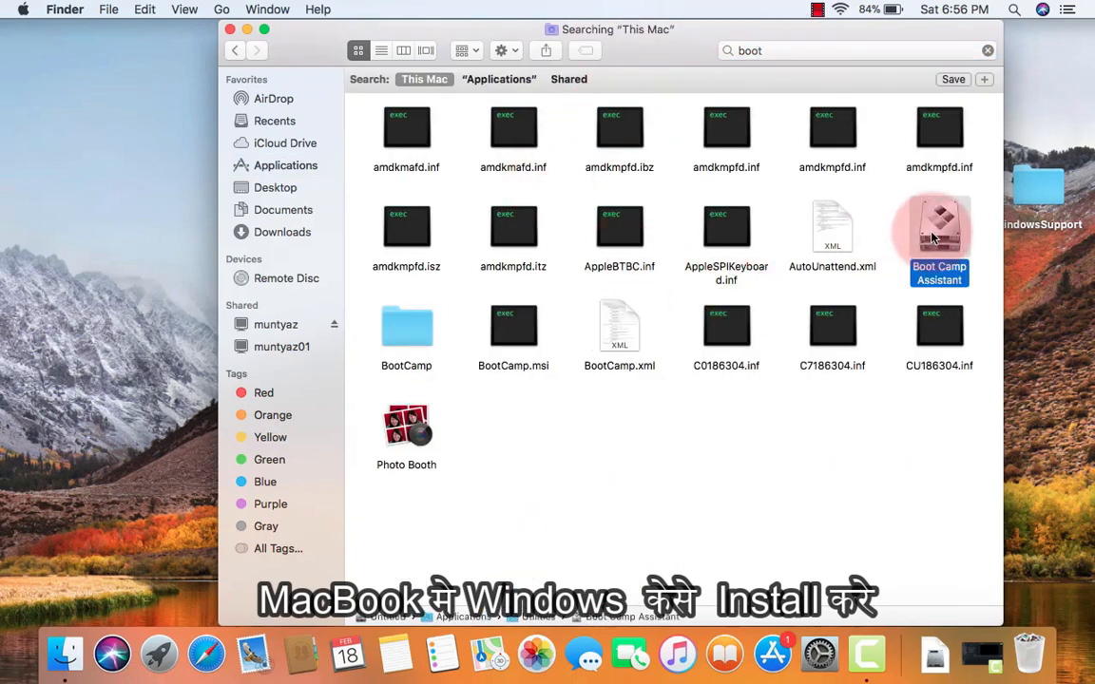
{"action": "double_click", "coordinate": [933, 238]}
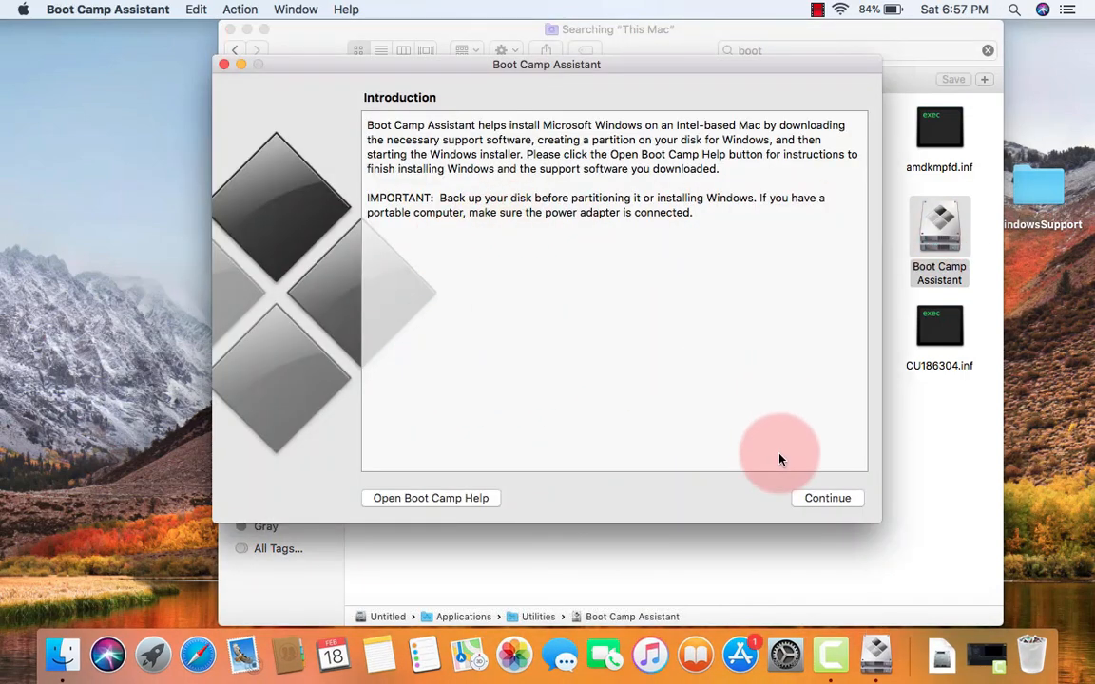
{"action": "left_click", "coordinate": [839, 502]}
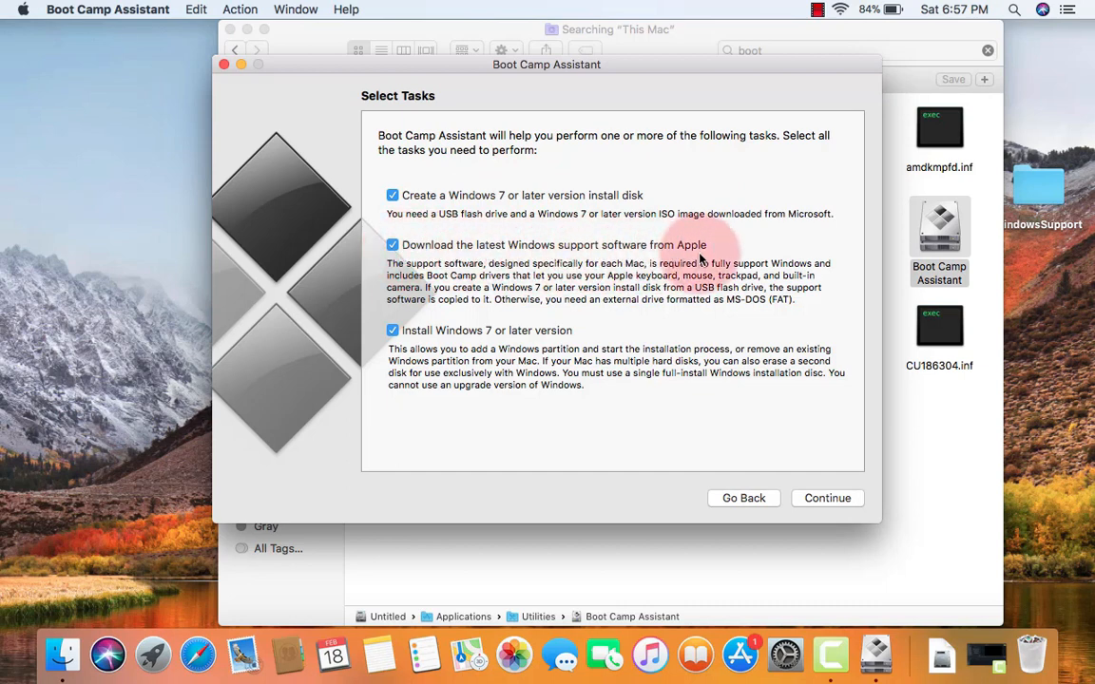
- Proceed with all three Boot Camp tasks selected, dismissing the missing-drive alert, to reach the bootable USB drive setup
{"action": "left_click", "coordinate": [1025, 203]}
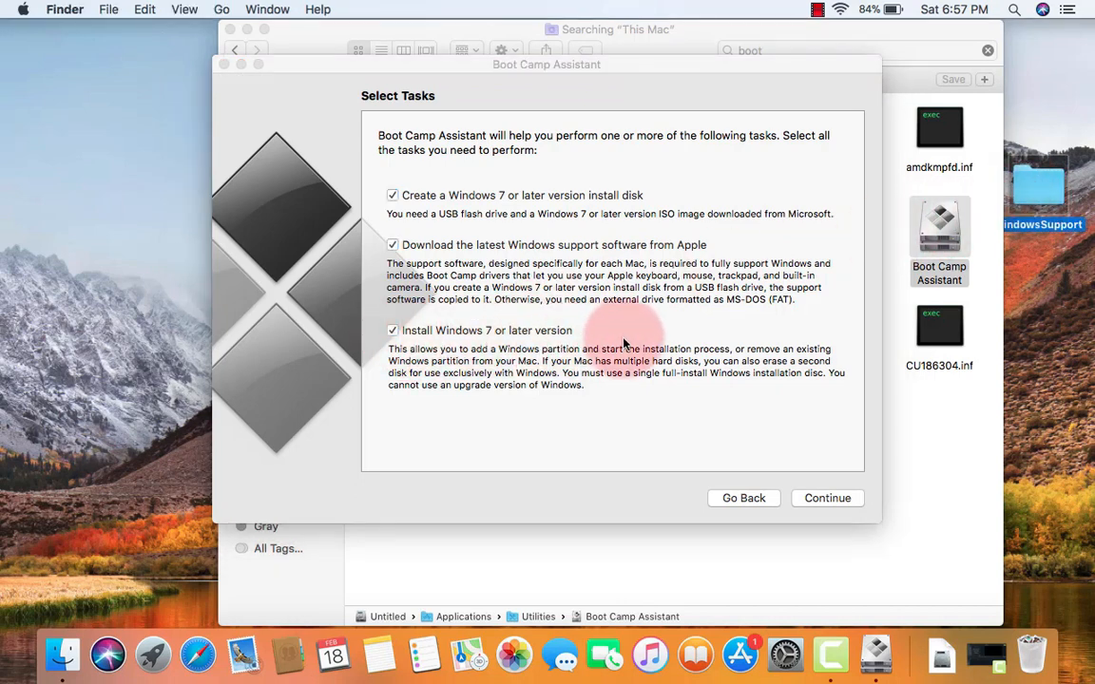
{"action": "left_click", "coordinate": [809, 496]}
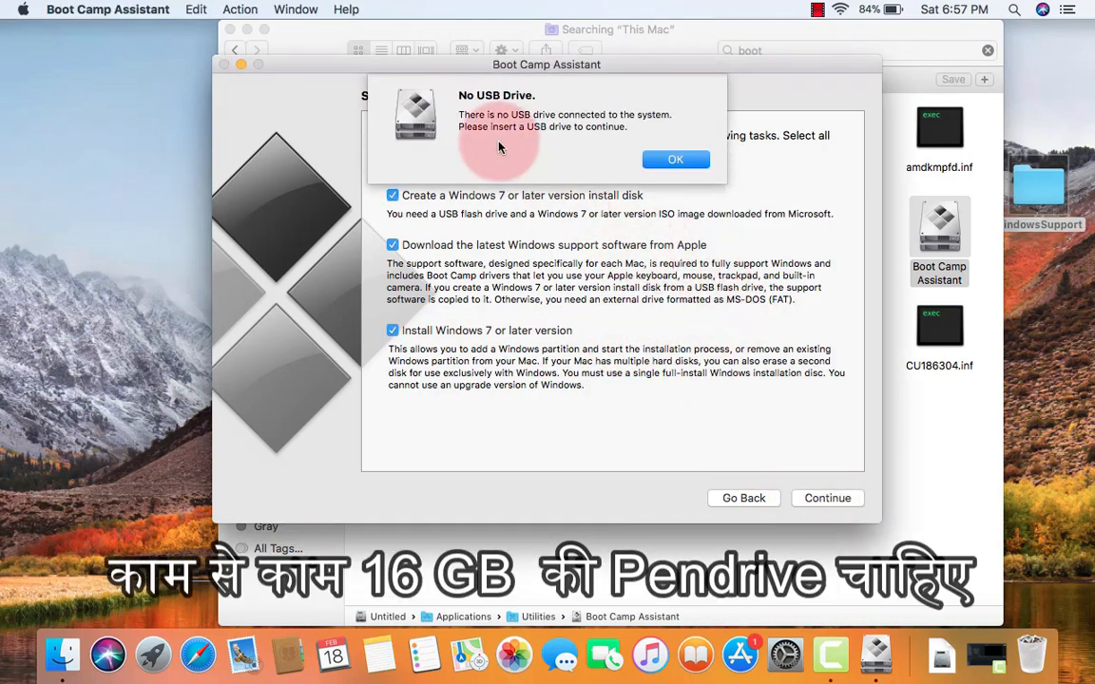
{"action": "left_click", "coordinate": [675, 161]}
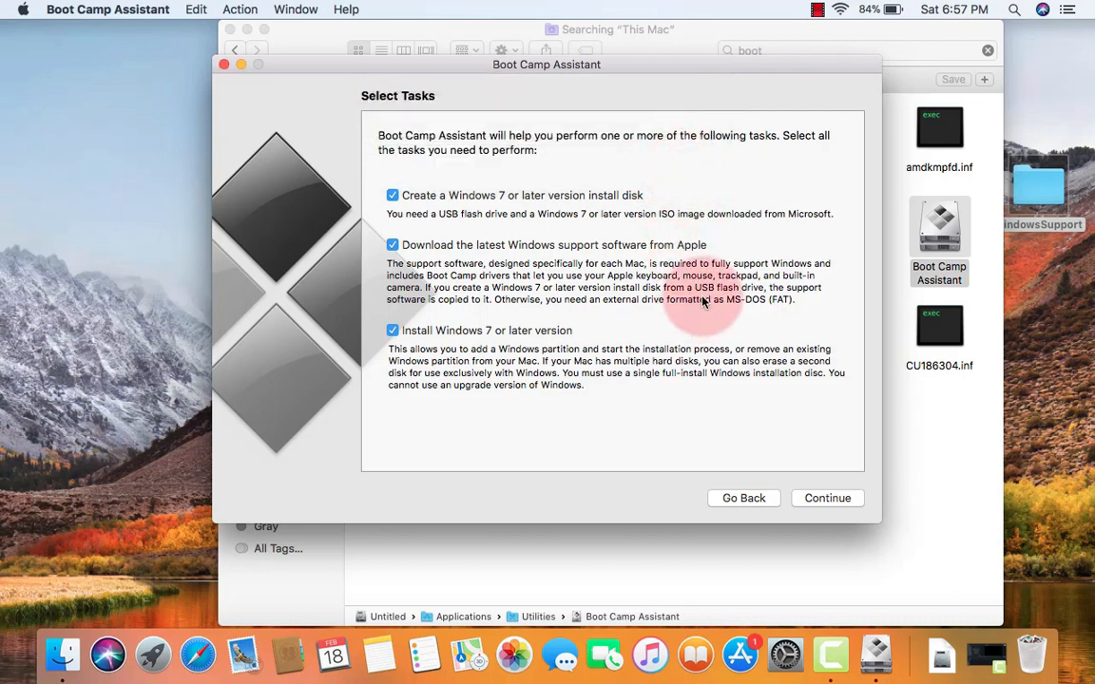
{"action": "left_click", "coordinate": [823, 502]}
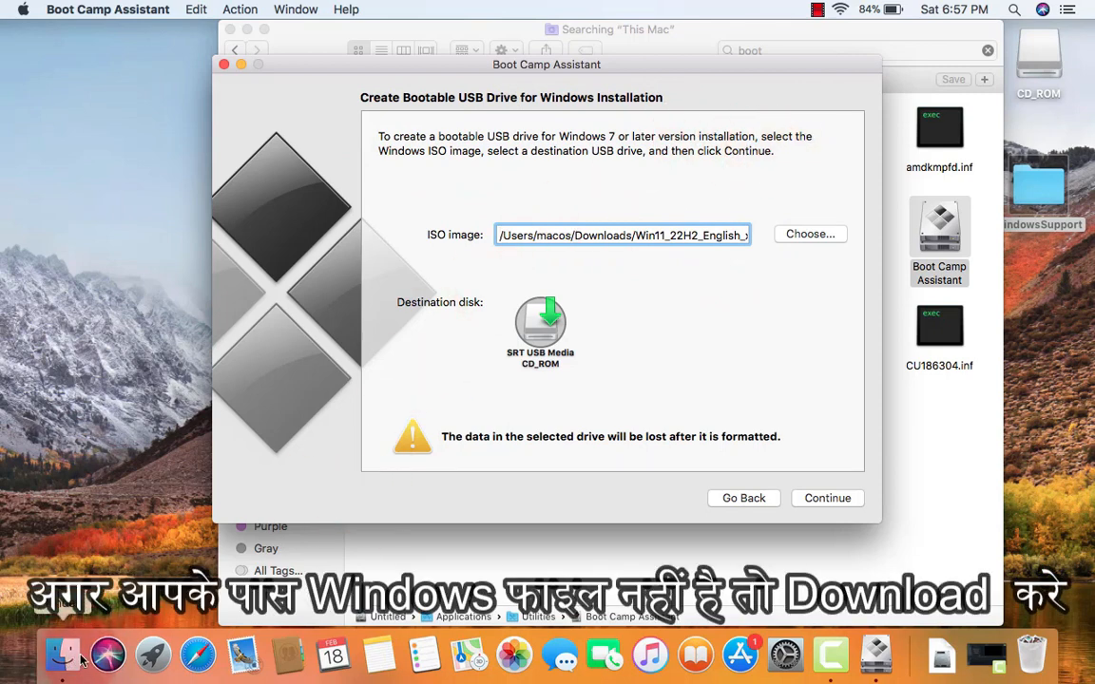
- Switch to Safari and download the Windows 11 Installation Assistant from Microsoft's Windows 11 download page
{"action": "left_click", "coordinate": [198, 656]}
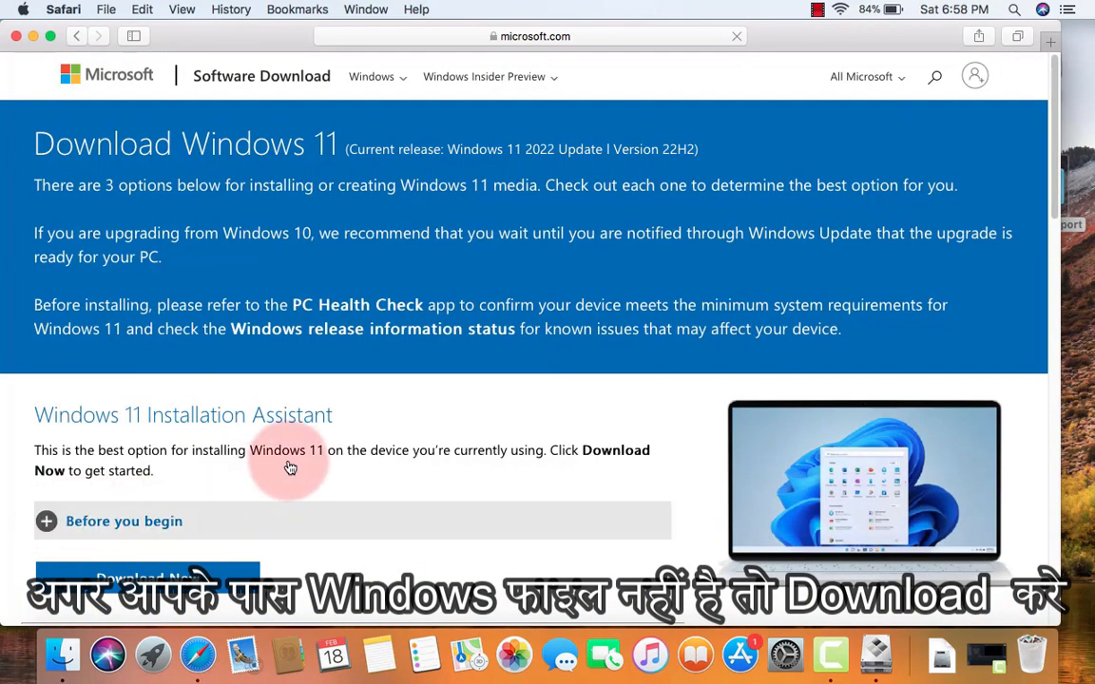
{"action": "left_click", "coordinate": [211, 525]}
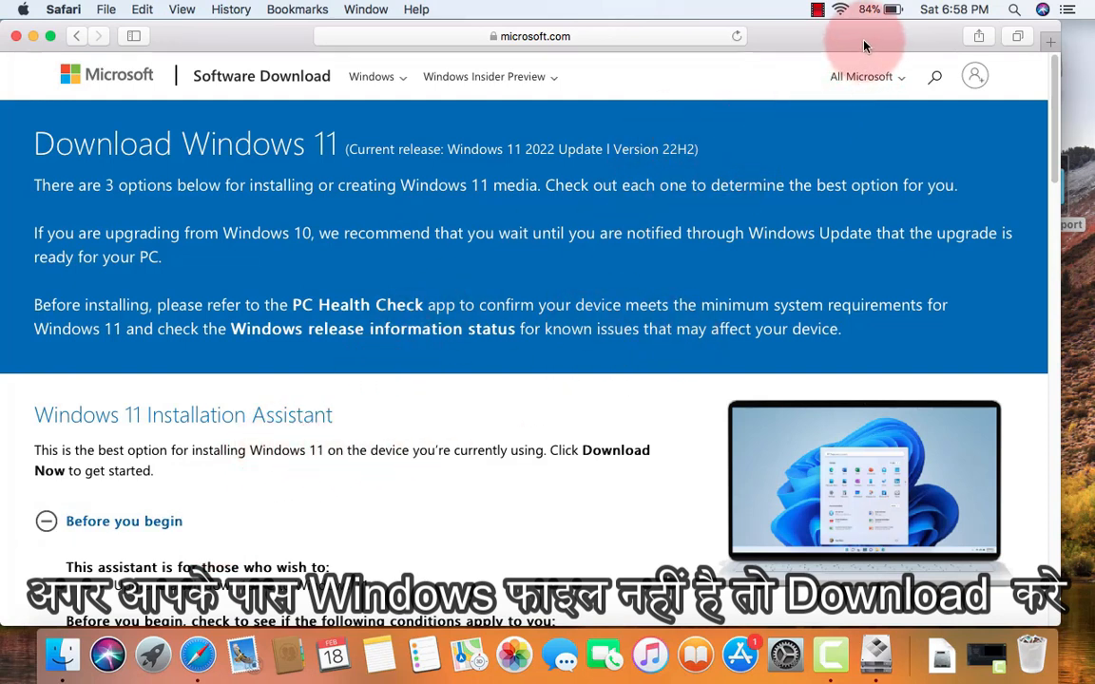
{"action": "left_click", "coordinate": [47, 521]}
{"action": "scroll", "coordinate": [328, 418], "scroll_direction": "down", "scroll_amount": 1}
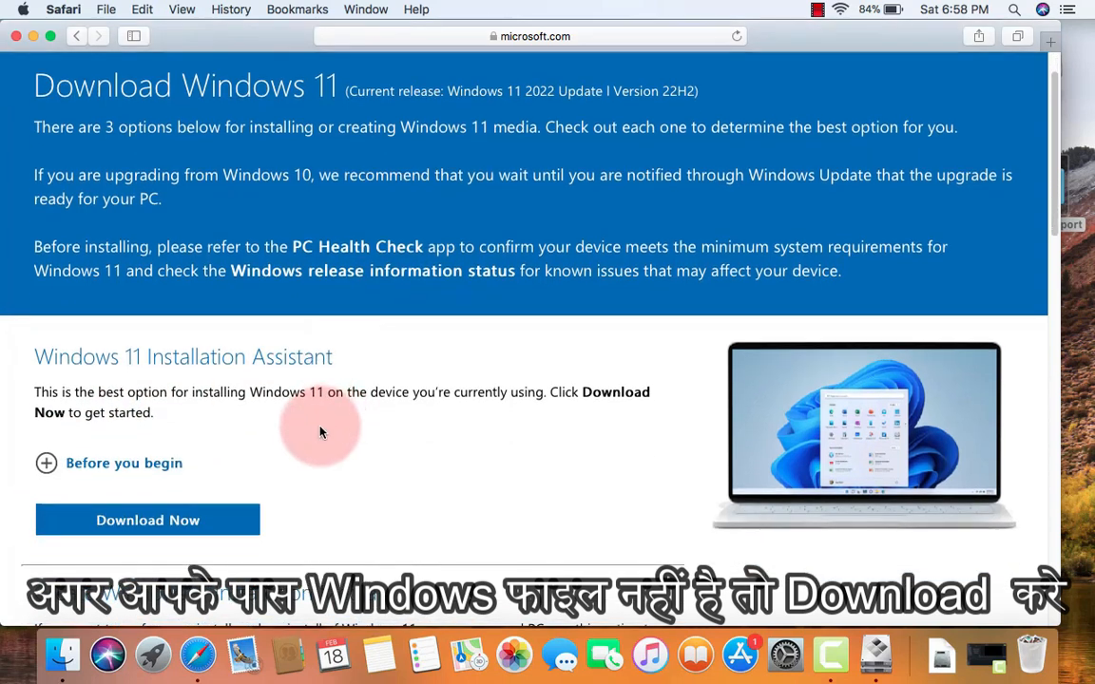
{"action": "left_click", "coordinate": [181, 521]}
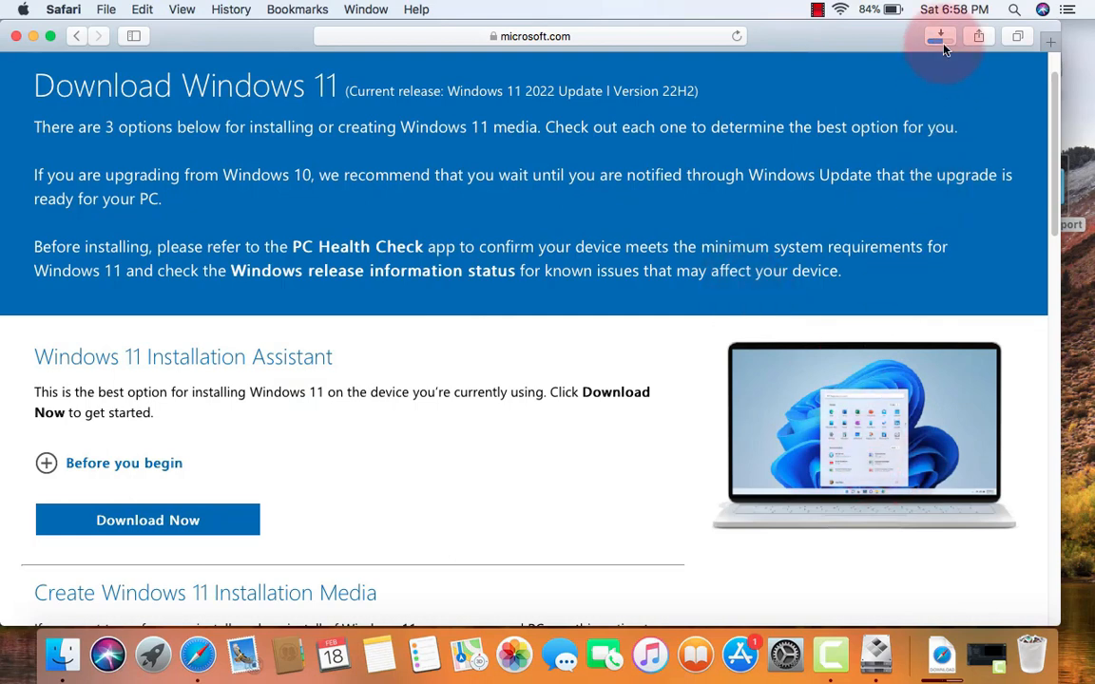
{"action": "scroll", "coordinate": [508, 457], "scroll_direction": "up", "scroll_amount": 2}
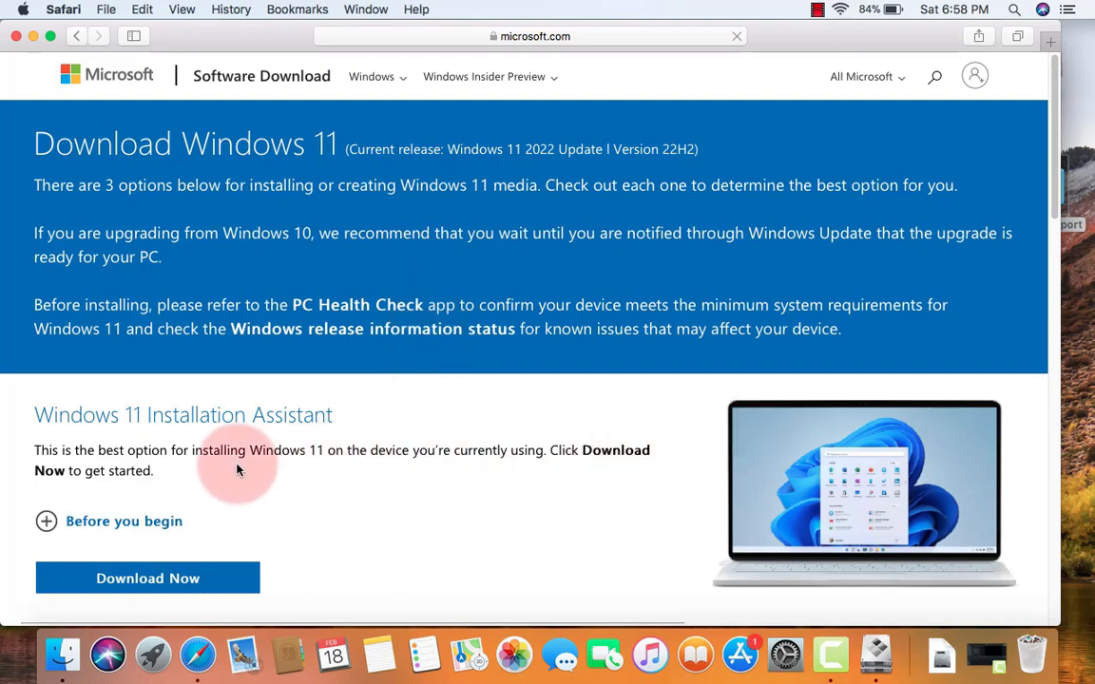
{"action": "left_click", "coordinate": [111, 576]}
- Choose Windows 11 (multi-edition ISO for x64 devices) as the disk image and submit the download request
{"action": "scroll", "coordinate": [506, 447], "scroll_direction": "down", "scroll_amount": 10}
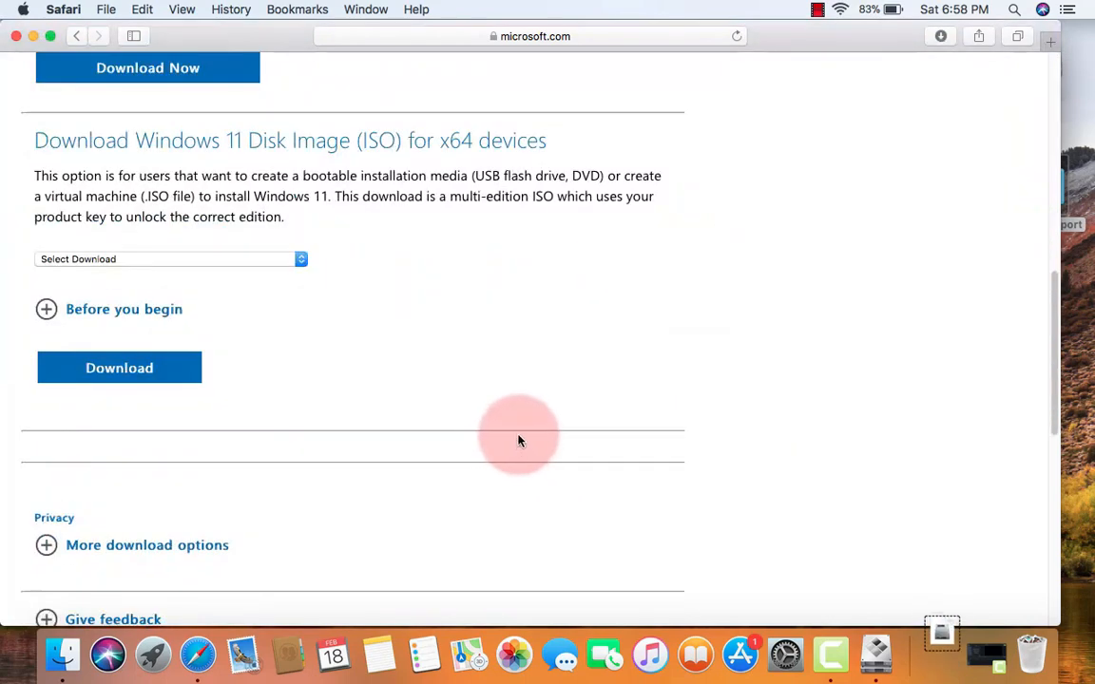
{"action": "left_click", "coordinate": [208, 261]}
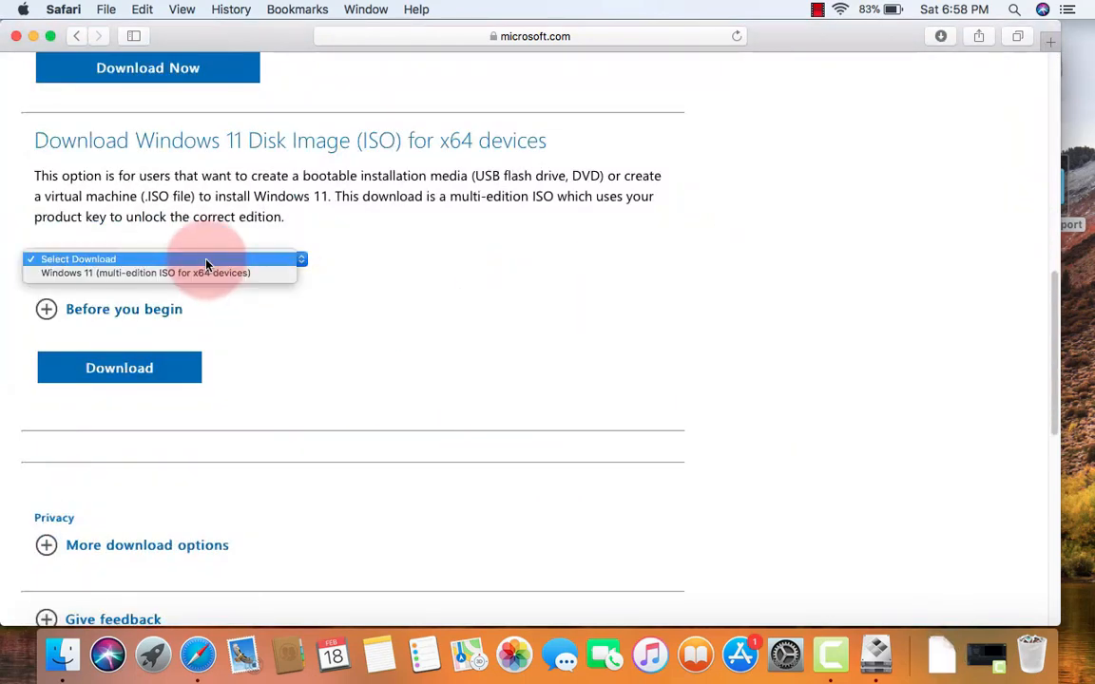
{"action": "left_click", "coordinate": [224, 280]}
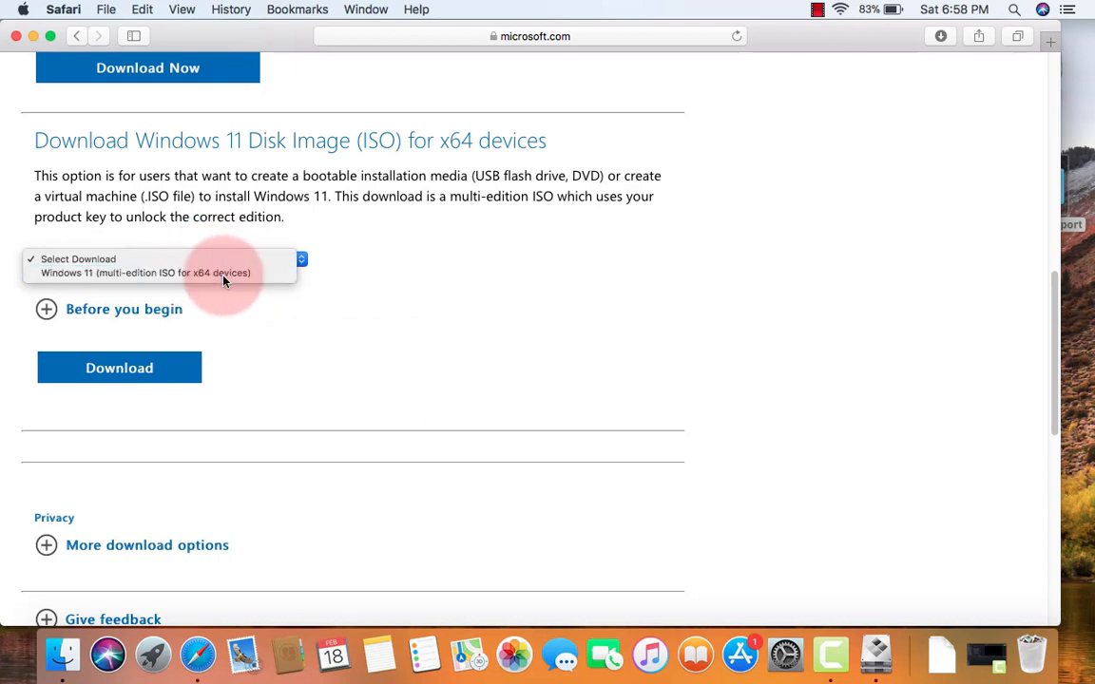
{"action": "left_click", "coordinate": [123, 373]}
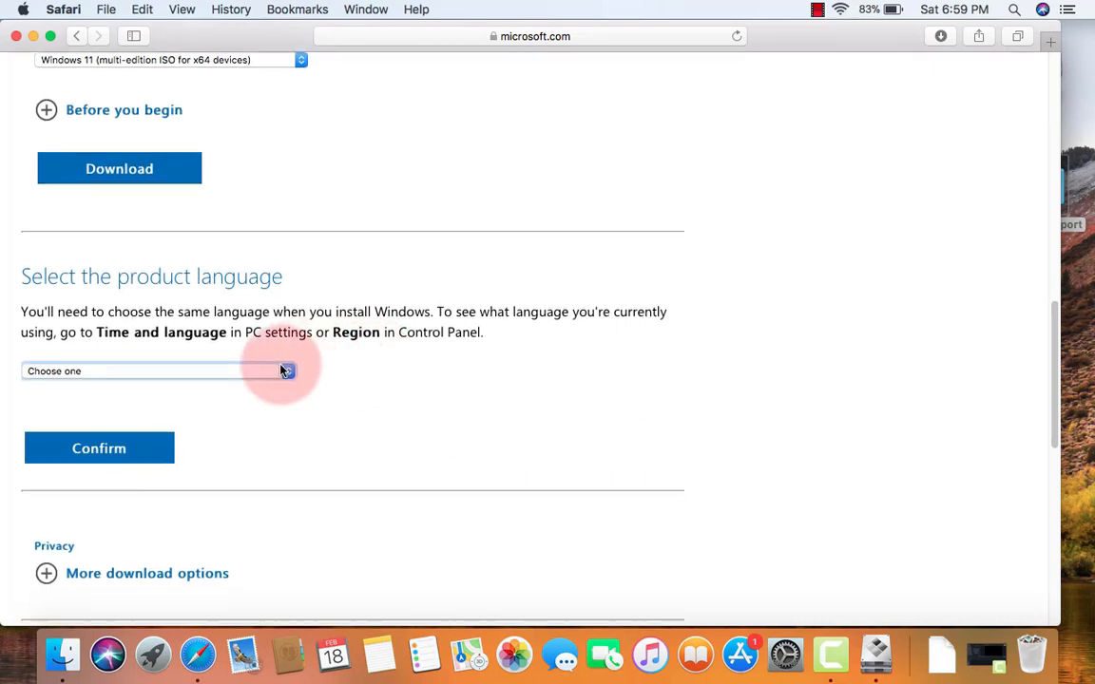
- Set the product language to English (United States) and confirm it
{"action": "left_click", "coordinate": [226, 374]}
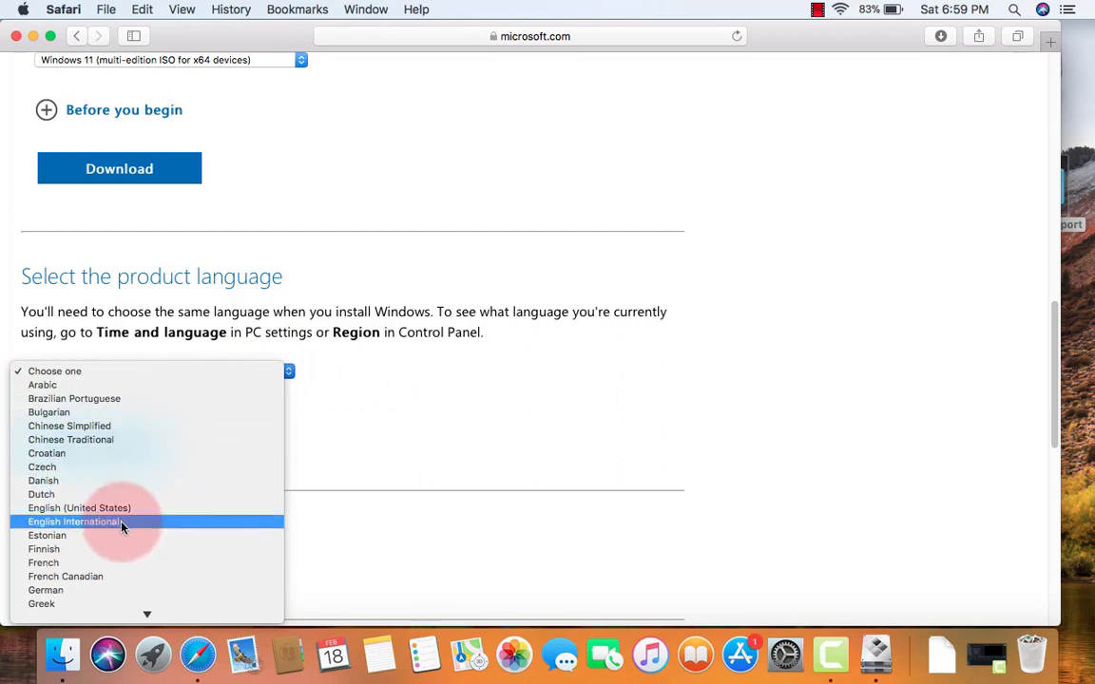
{"action": "scroll", "coordinate": [122, 525], "scroll_direction": "down", "scroll_amount": 2}
{"action": "scroll", "coordinate": [121, 526], "scroll_direction": "down", "scroll_amount": 6}
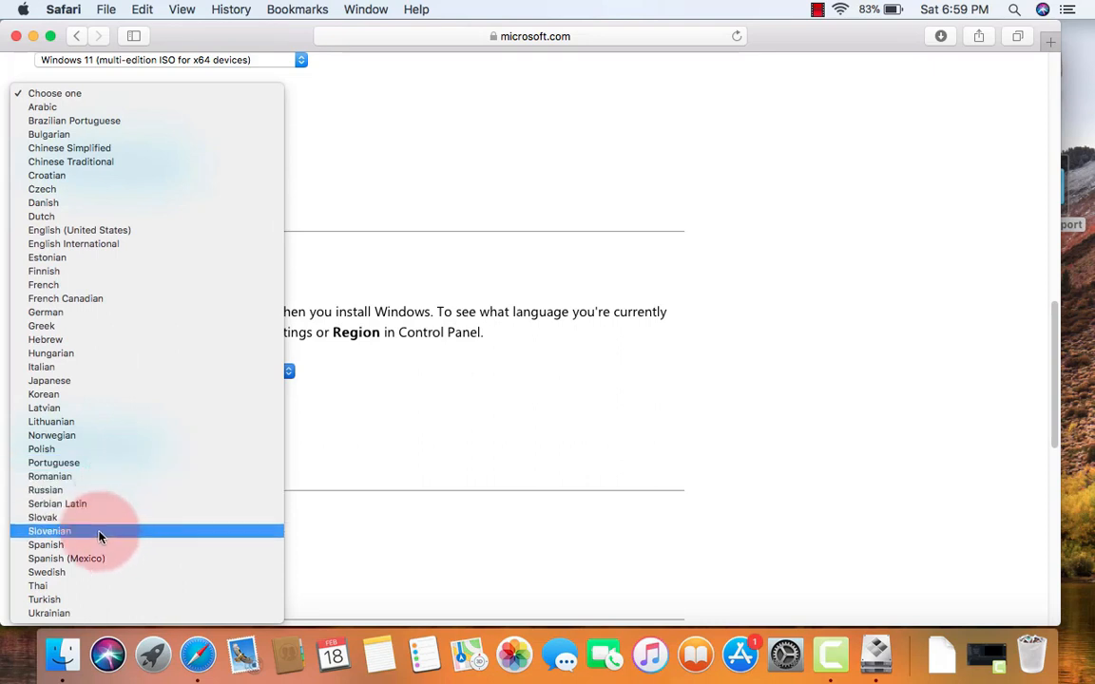
{"action": "left_click", "coordinate": [99, 232]}
{"action": "left_click", "coordinate": [126, 458]}
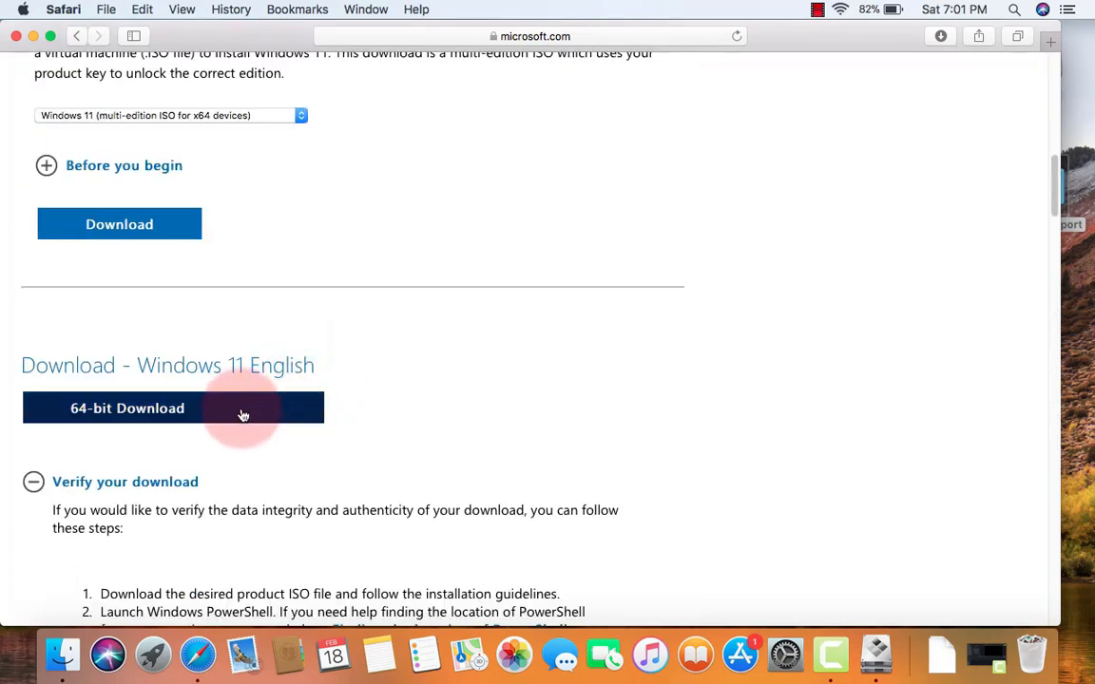
- Start the 64-bit download of Win11_22H2_English_x64v1.iso and stop it from the downloads list
{"action": "left_click", "coordinate": [241, 411]}
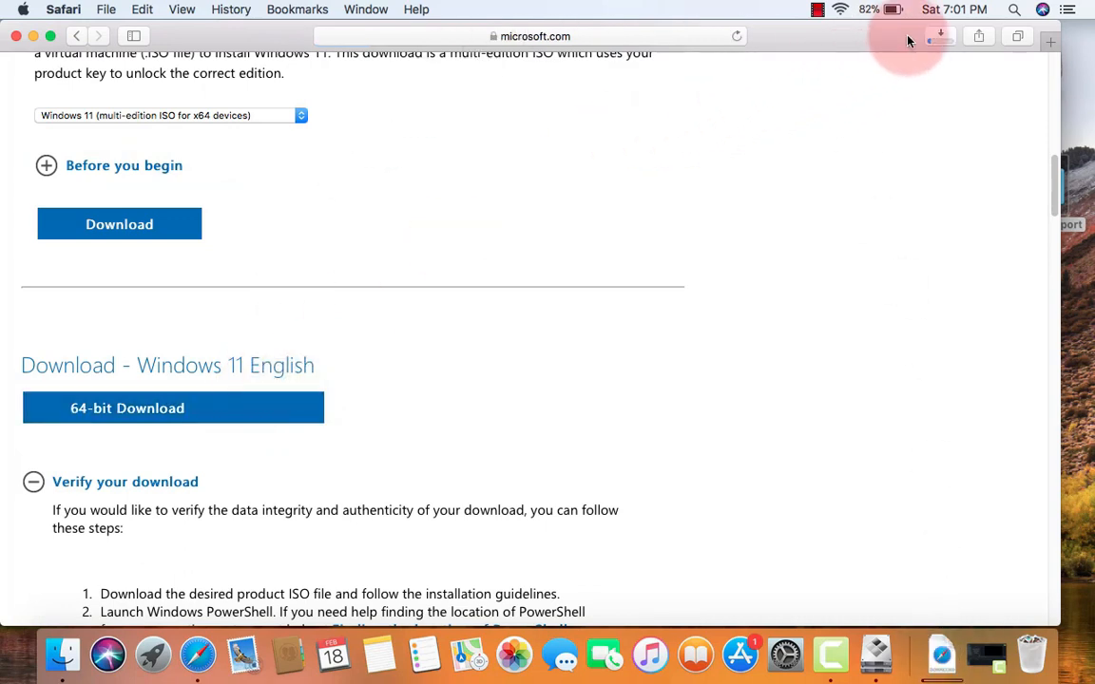
{"action": "left_click", "coordinate": [941, 37]}
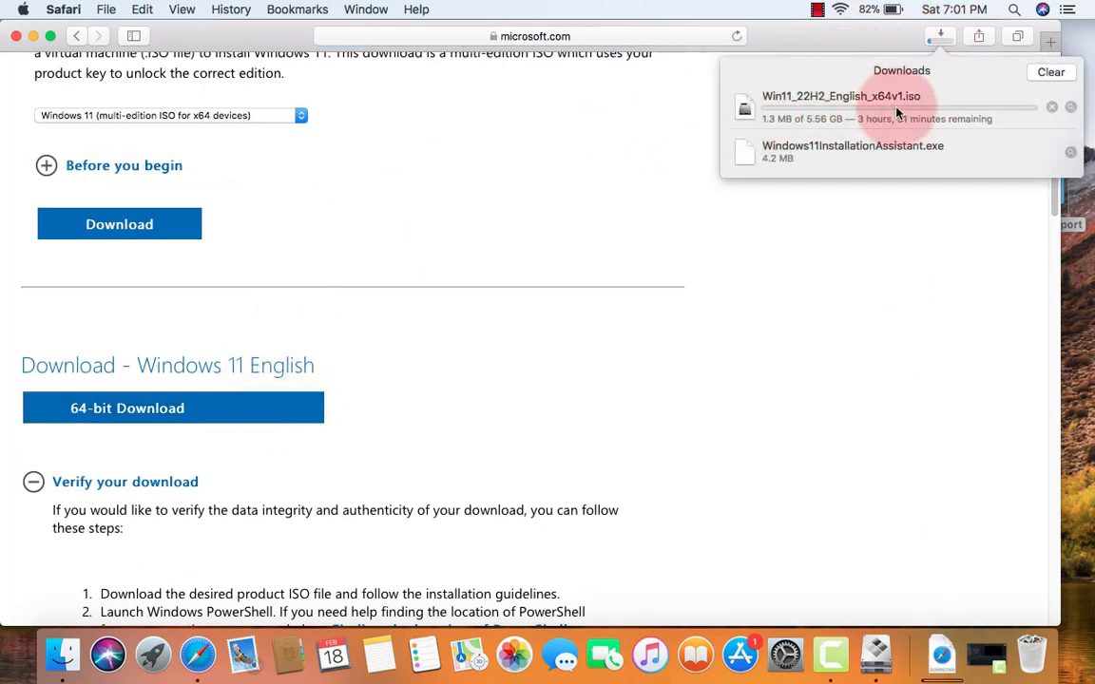
{"action": "right_click", "coordinate": [1001, 113]}
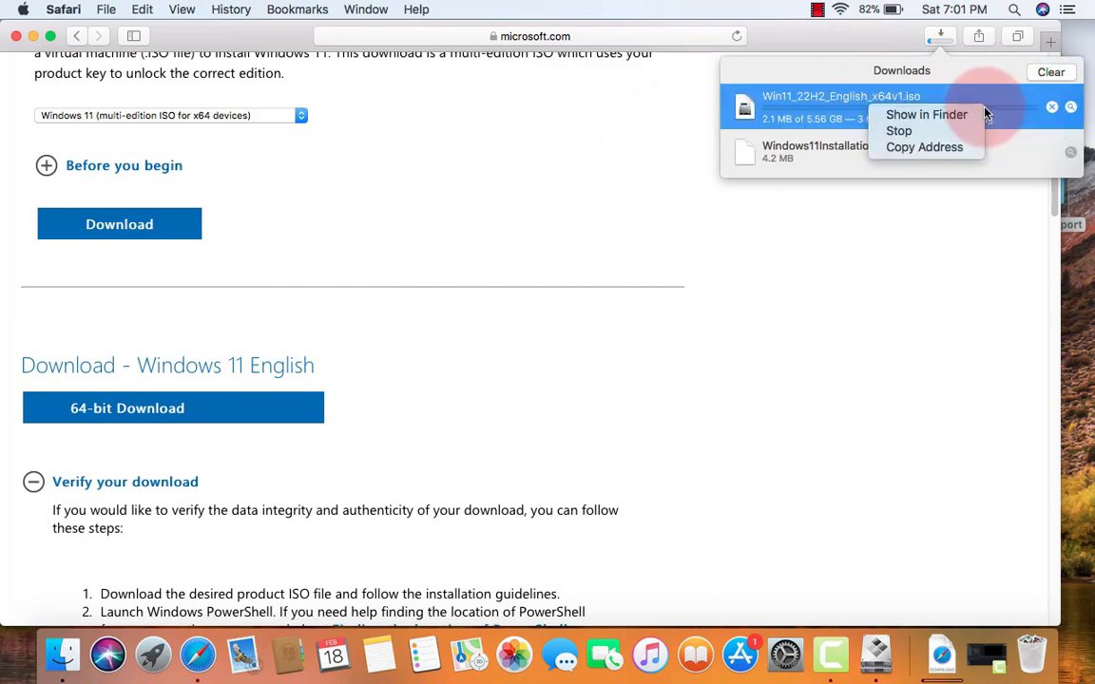
{"action": "left_click", "coordinate": [927, 129]}
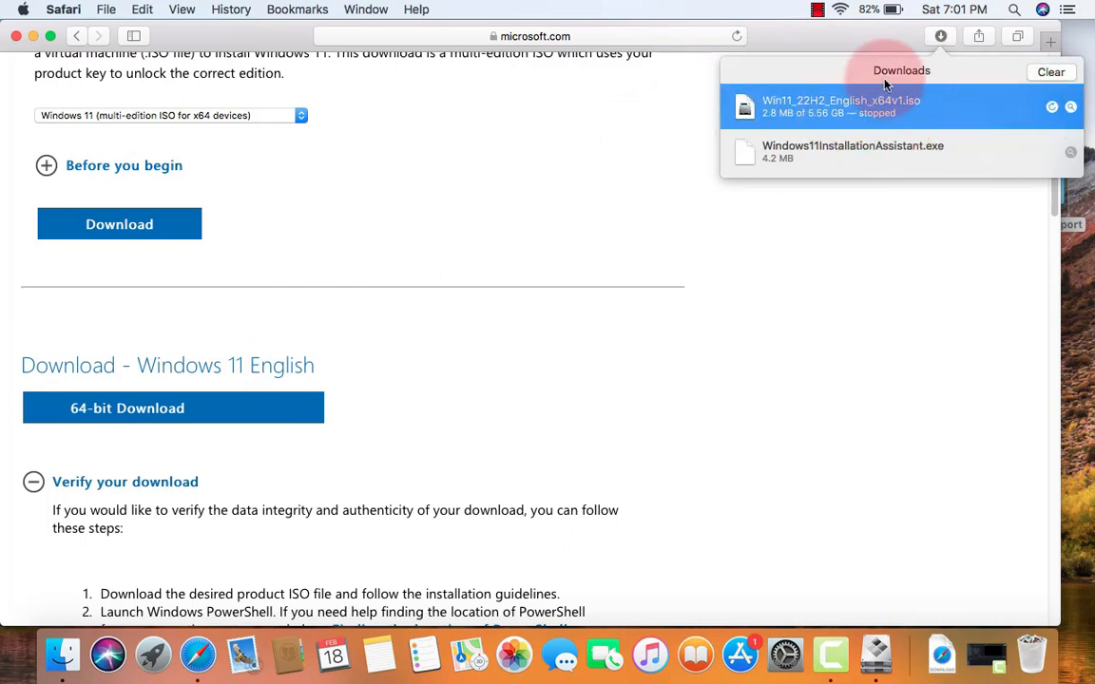
- Switch to Finder and locate the complete Win11_22H2_English_x64v1.iso file in the Downloads folder
{"action": "left_click", "coordinate": [63, 655]}
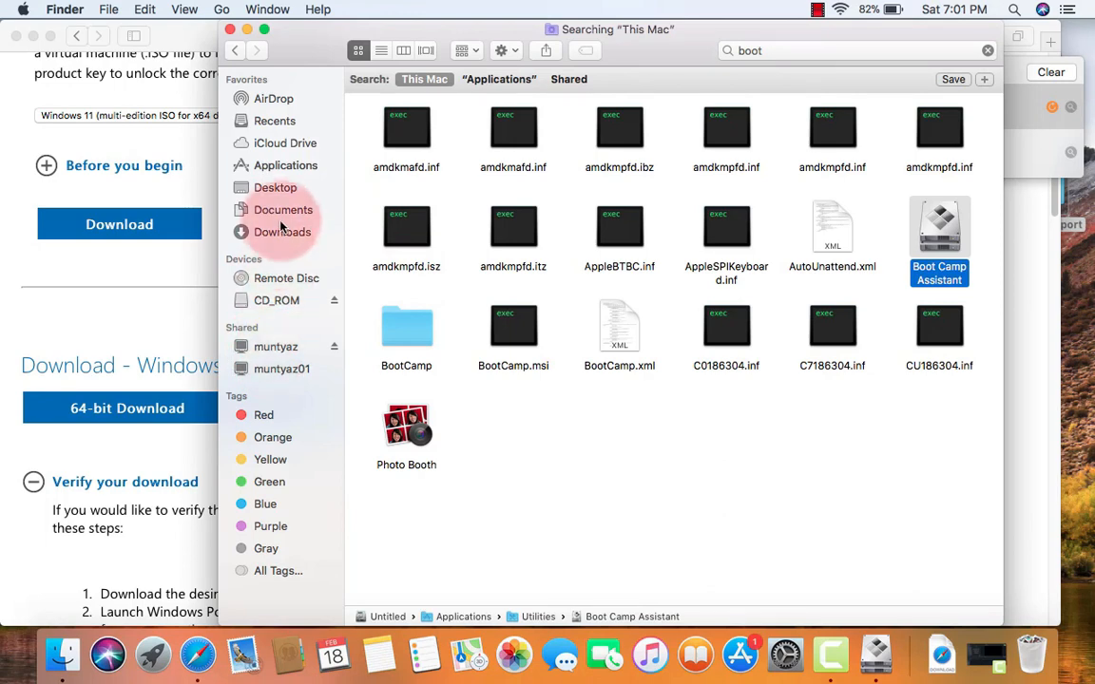
{"action": "left_click", "coordinate": [287, 171]}
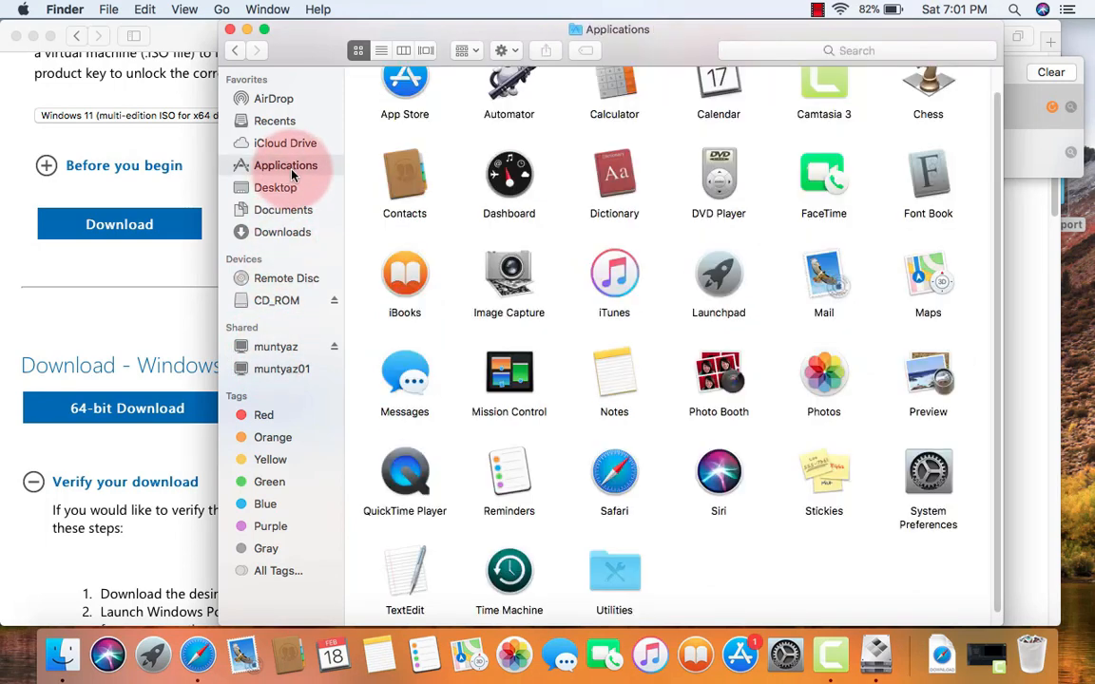
{"action": "left_click", "coordinate": [238, 230]}
{"action": "left_click", "coordinate": [390, 164]}
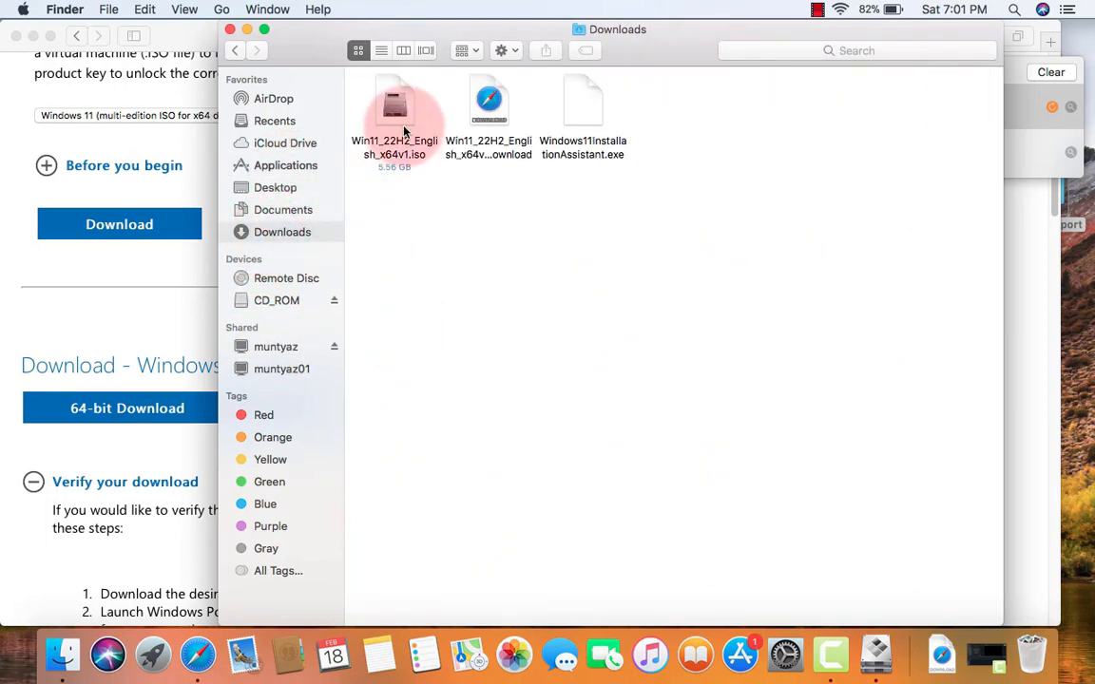
{"action": "left_click", "coordinate": [392, 112]}
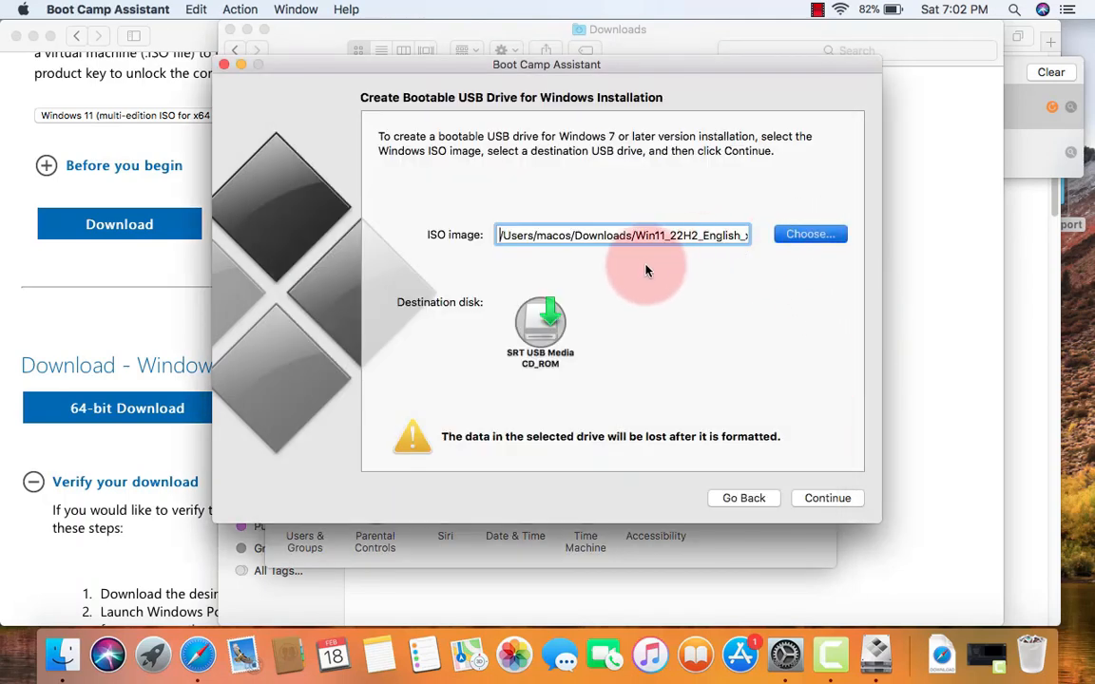
- In Boot Camp Assistant, choose Win11_22H2_English_x64v1.iso from the Downloads folder as the ISO image
{"action": "left_click", "coordinate": [795, 237]}
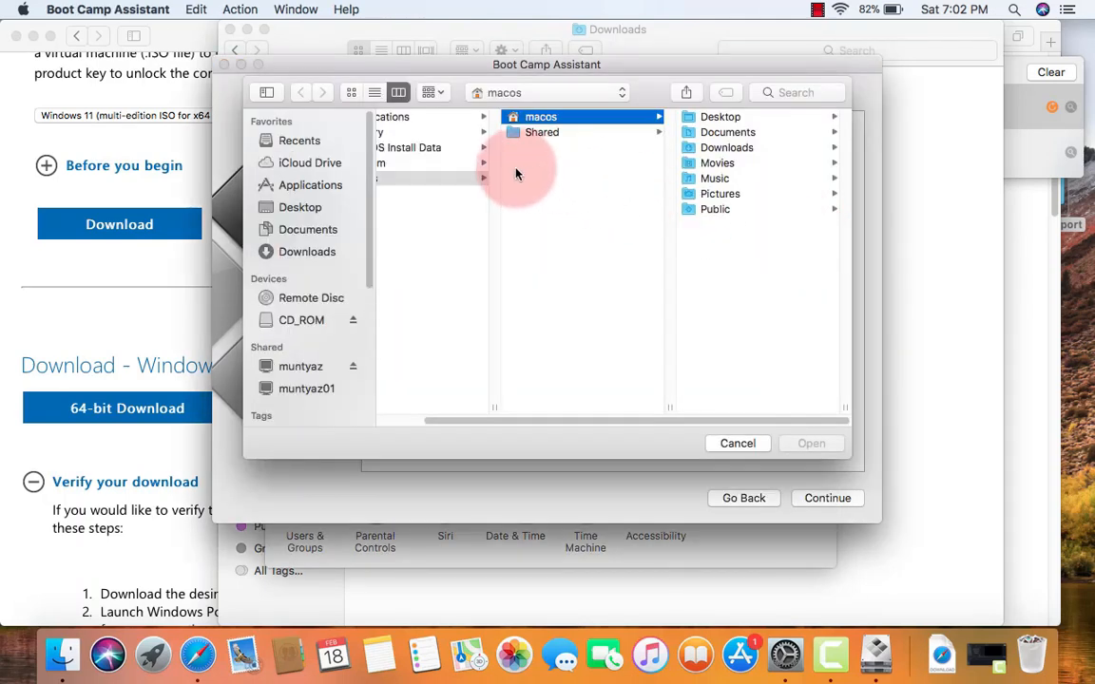
{"action": "left_click", "coordinate": [290, 252]}
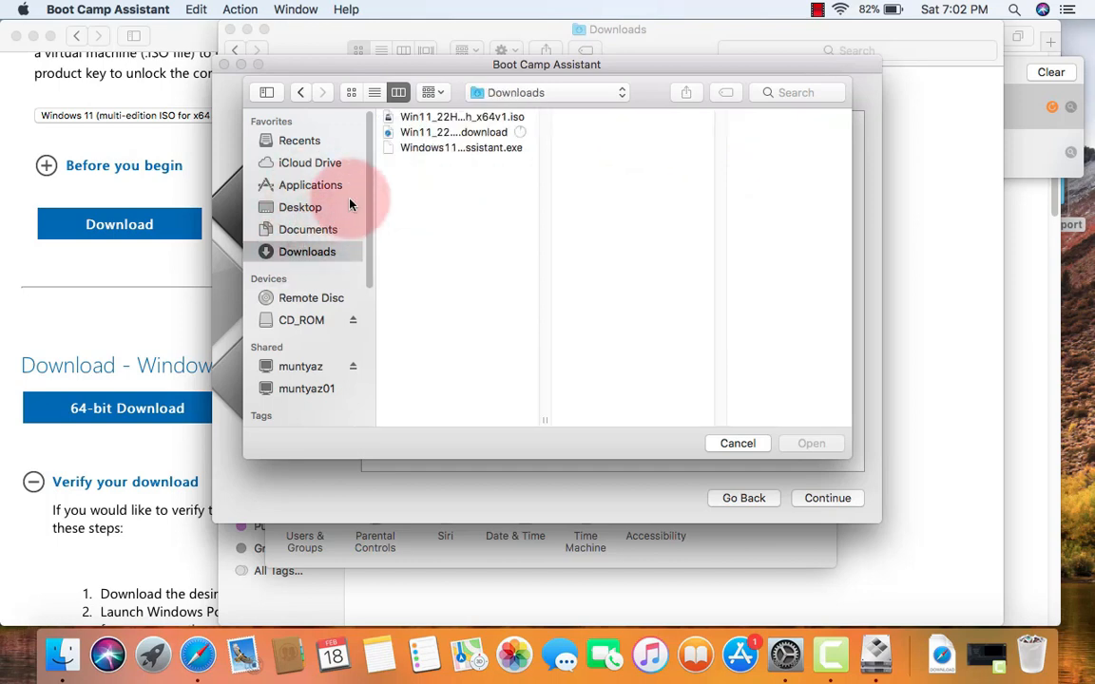
{"action": "left_click", "coordinate": [425, 118]}
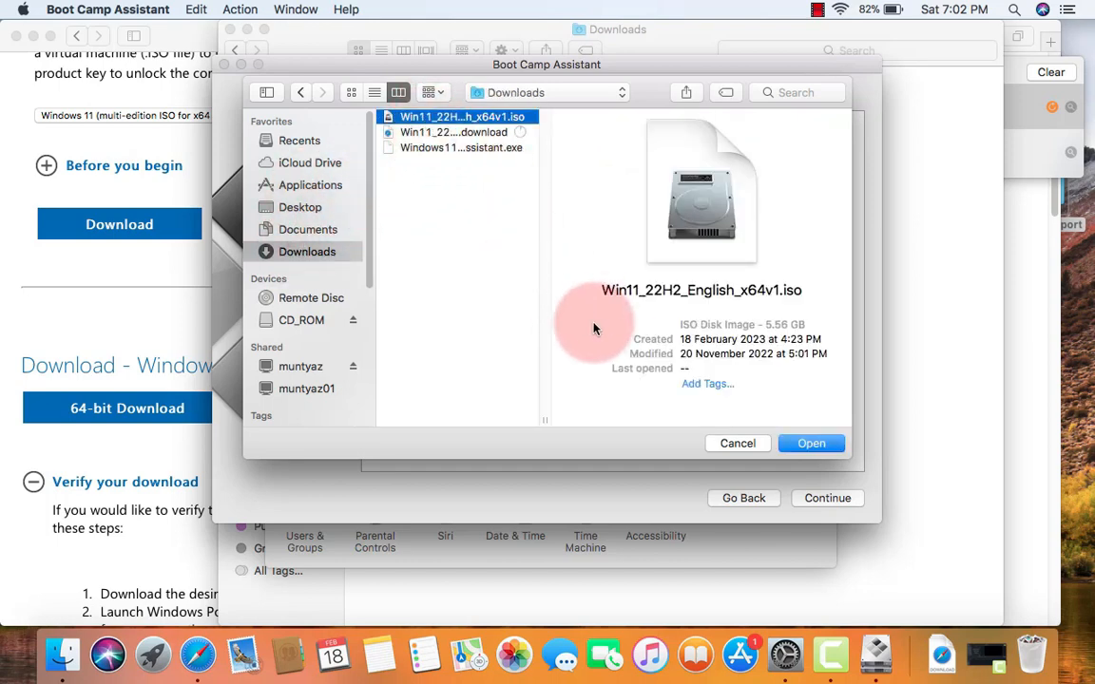
{"action": "left_click", "coordinate": [813, 447]}
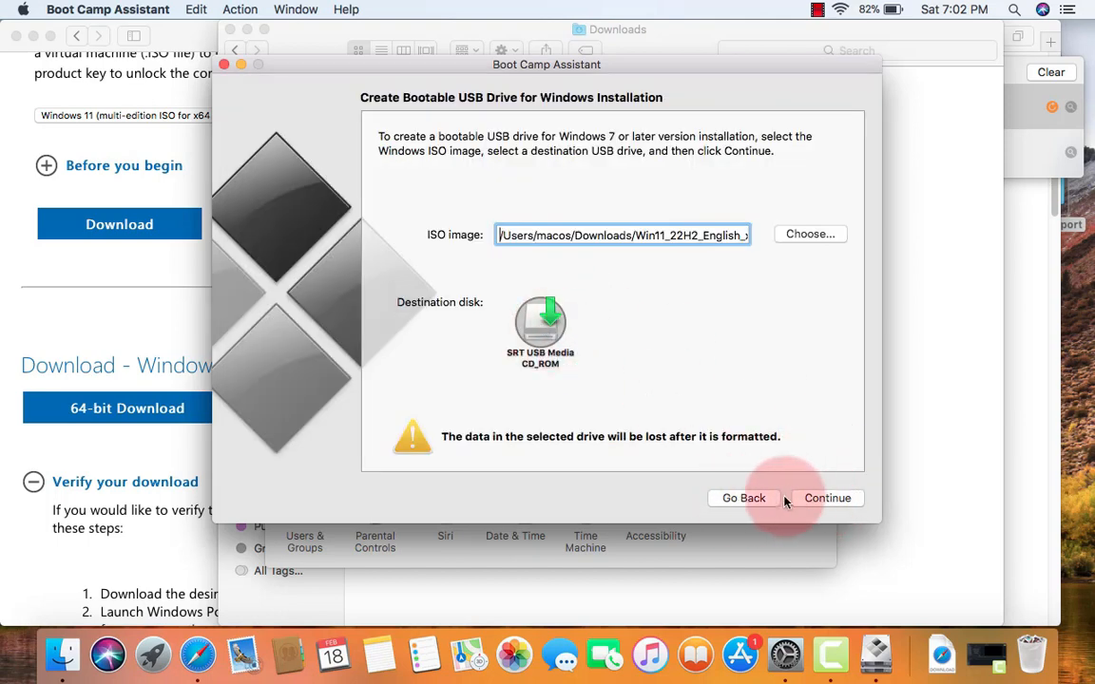
- Return to the task selection and deselect creating the install disk and downloading the Windows support software, leaving only Install Windows 7 or later version
{"action": "left_click", "coordinate": [745, 498]}
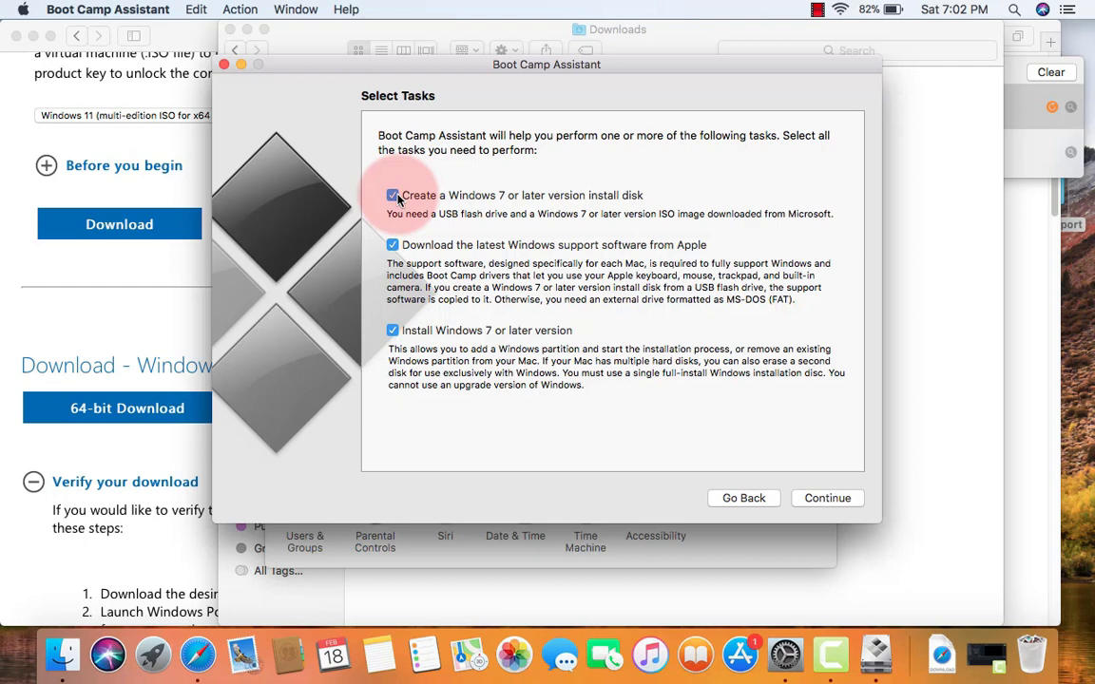
{"action": "left_click", "coordinate": [393, 246]}
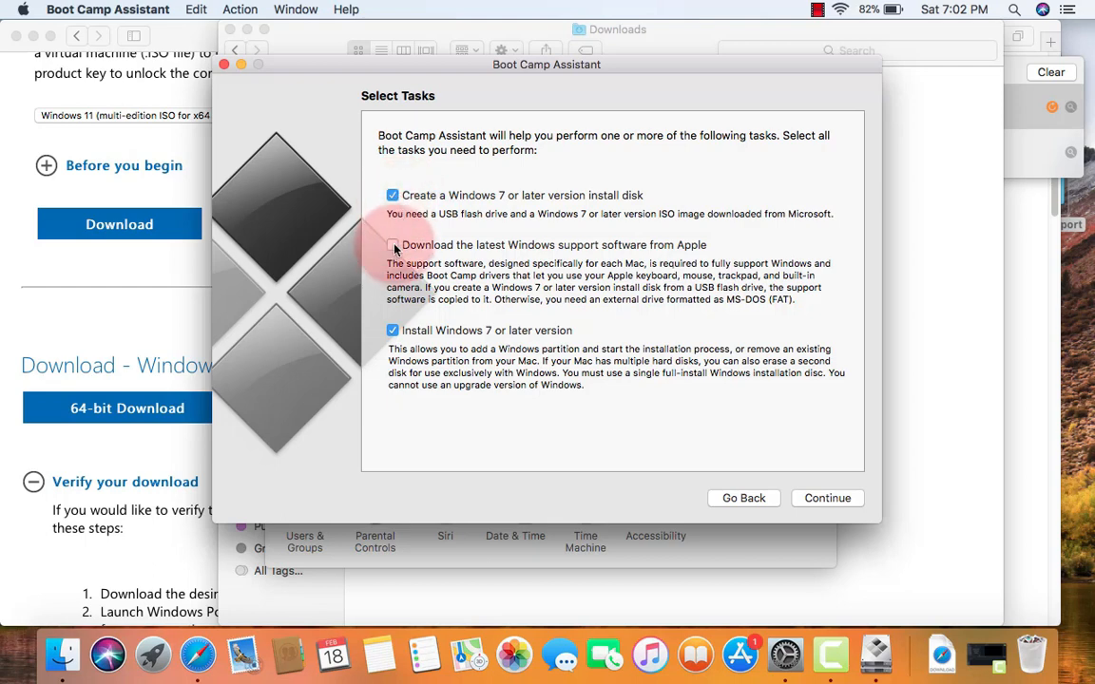
{"action": "left_click", "coordinate": [392, 196]}
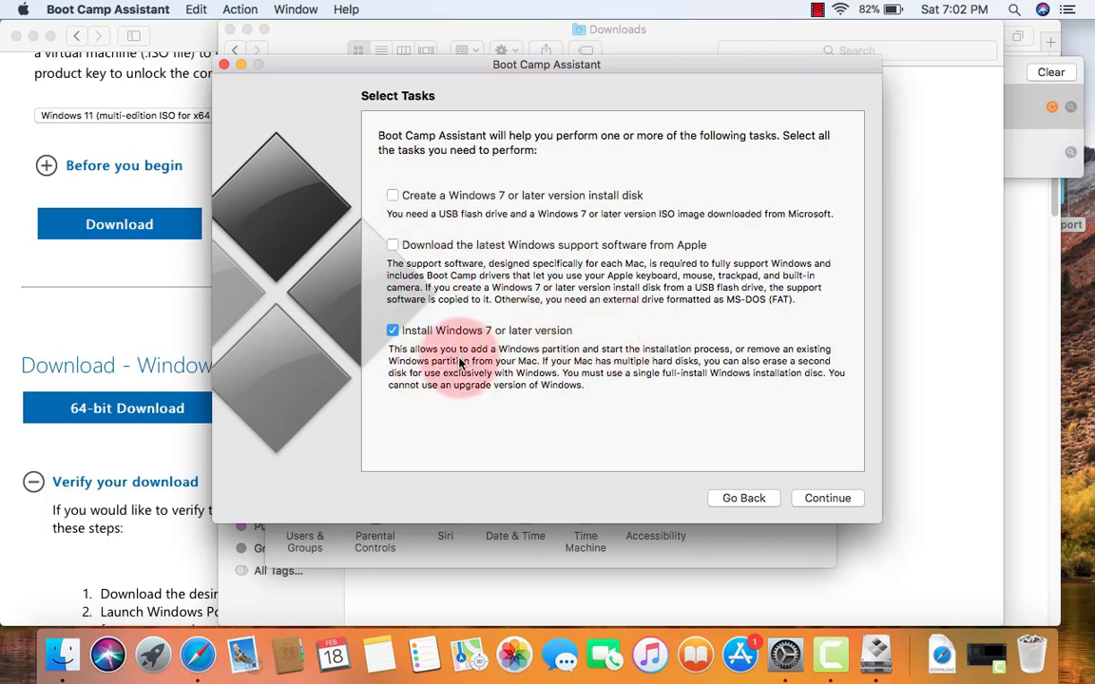
{"action": "left_click", "coordinate": [392, 196]}
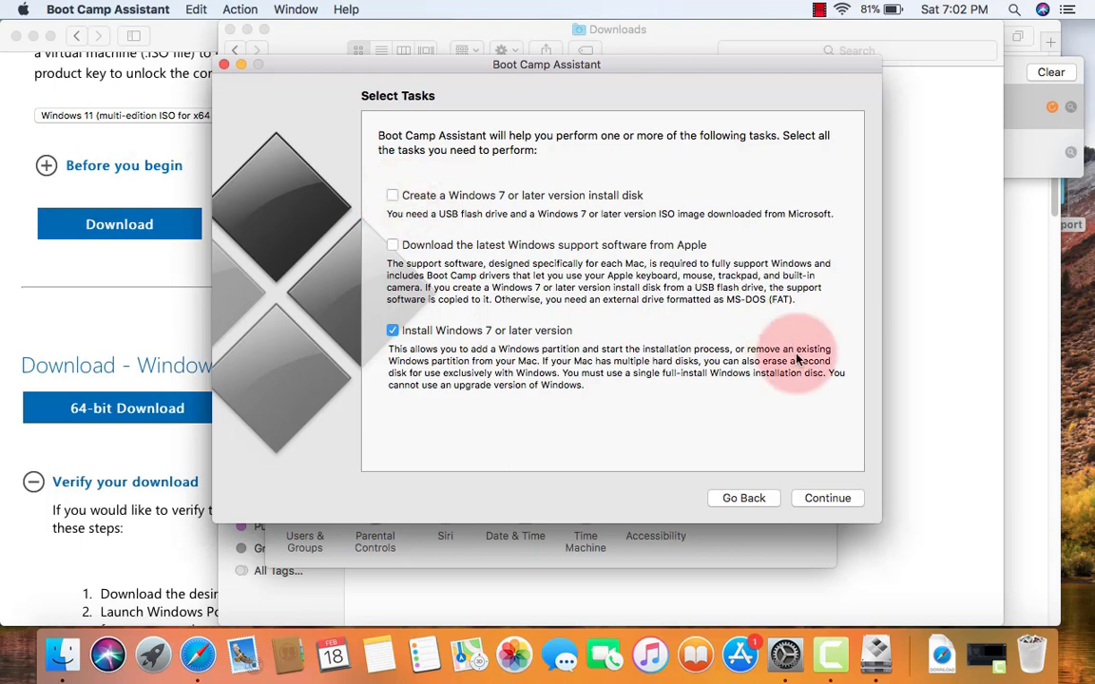
- Proceed to partitioning with only the Windows installation task selected and set the Windows partition to 99 GB
{"action": "left_click", "coordinate": [828, 500]}
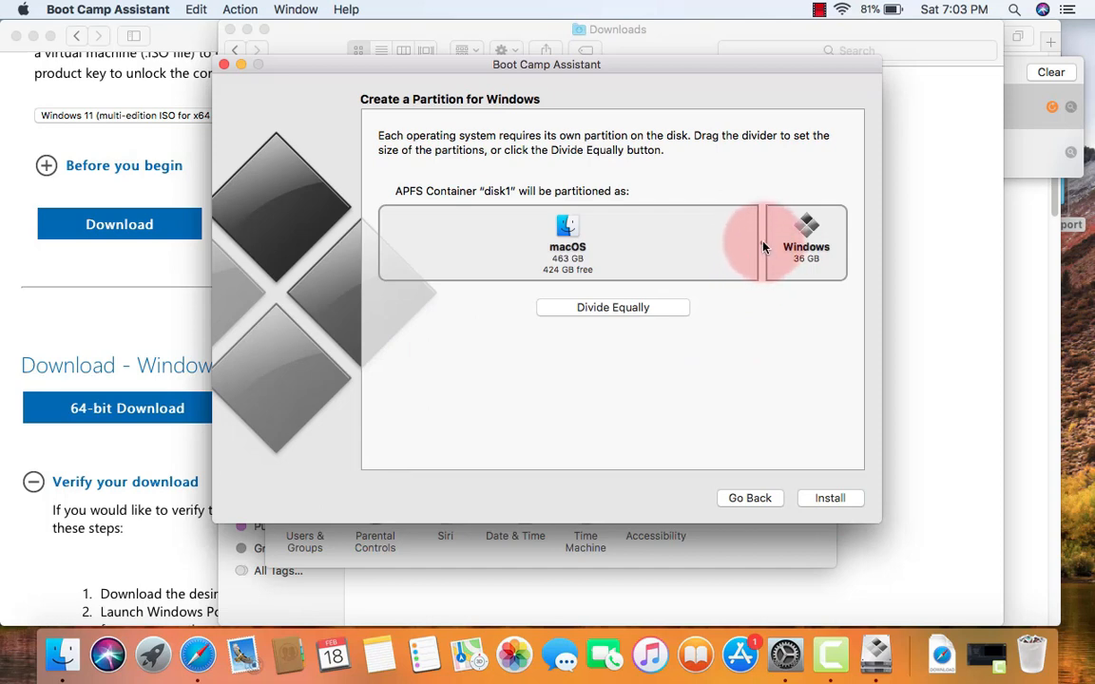
{"action": "left_click_drag", "start_coordinate": [764, 247], "coordinate": [732, 263]}
{"action": "left_click_drag", "start_coordinate": [727, 259], "coordinate": [715, 254]}
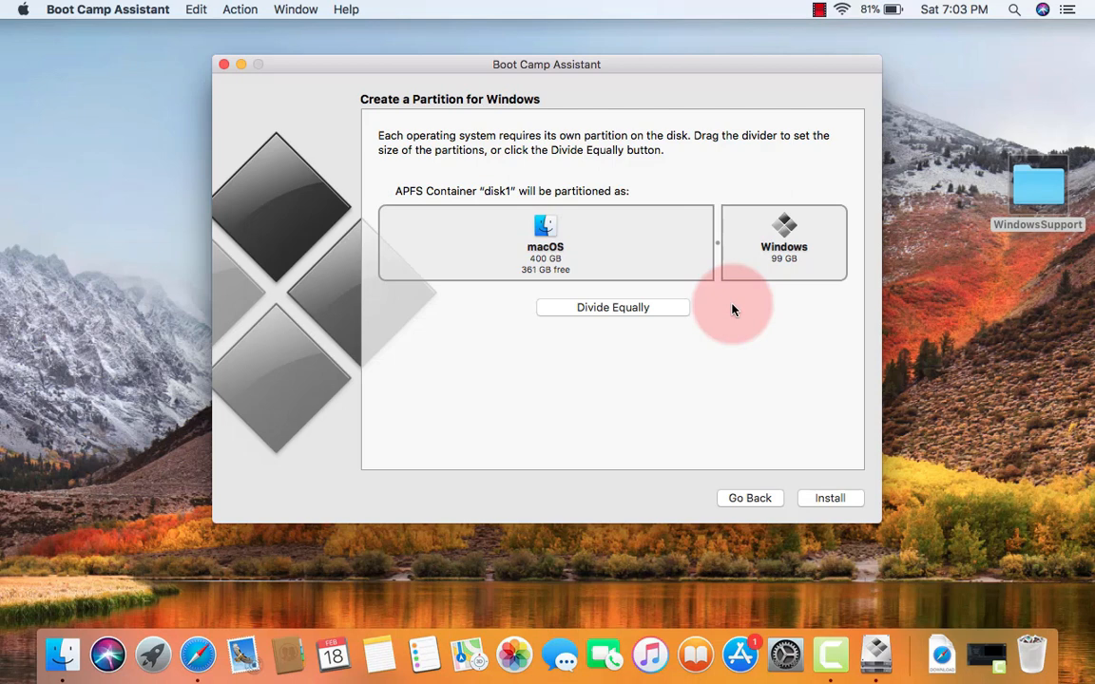
- Start the Windows installation and enter the account password to authorize Boot Camp Assistant's changes and unlock the Startup Disk preferences
{"action": "left_click", "coordinate": [824, 503]}
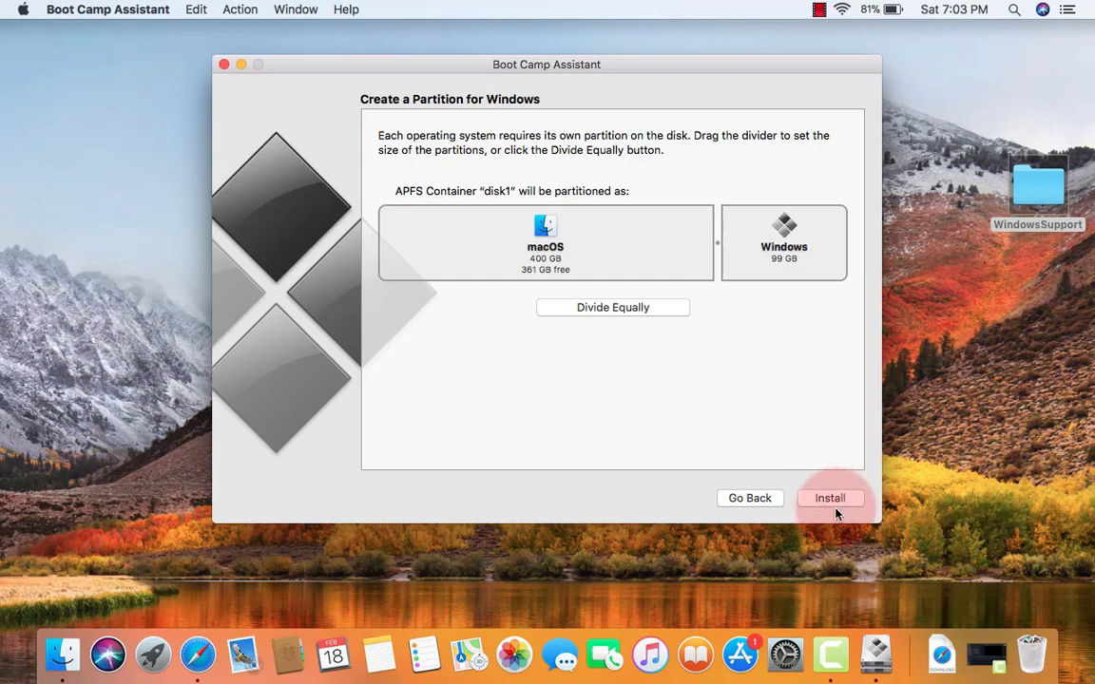
{"action": "left_click", "coordinate": [829, 499]}
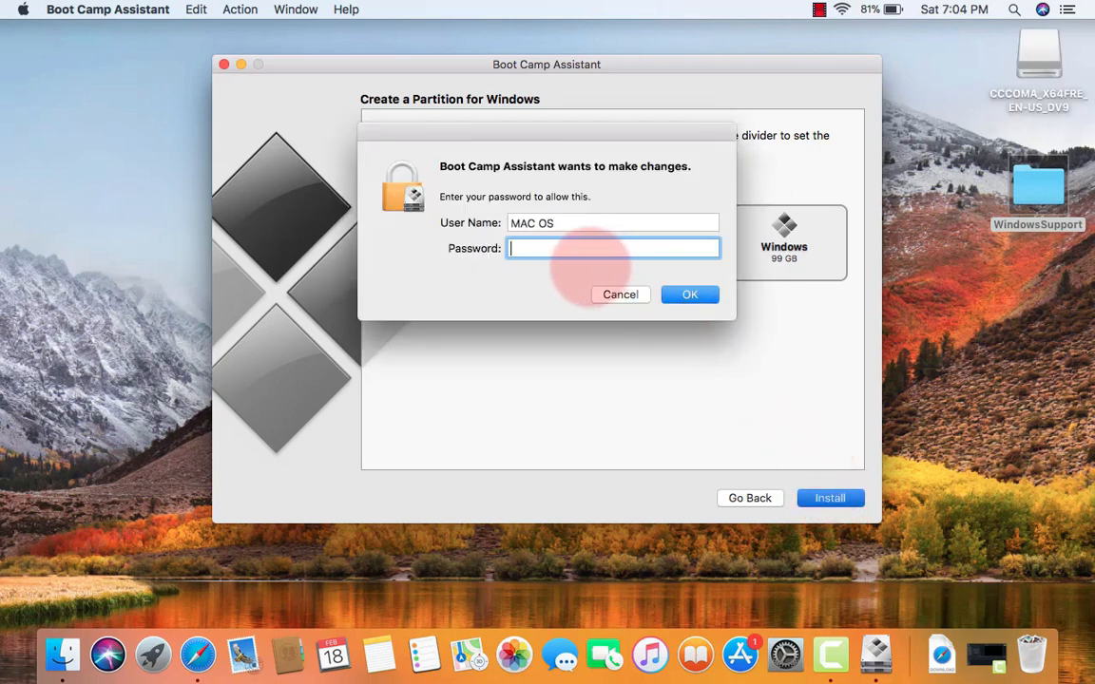
{"action": "type", "text": "•••••"}
{"action": "left_click", "coordinate": [682, 295]}
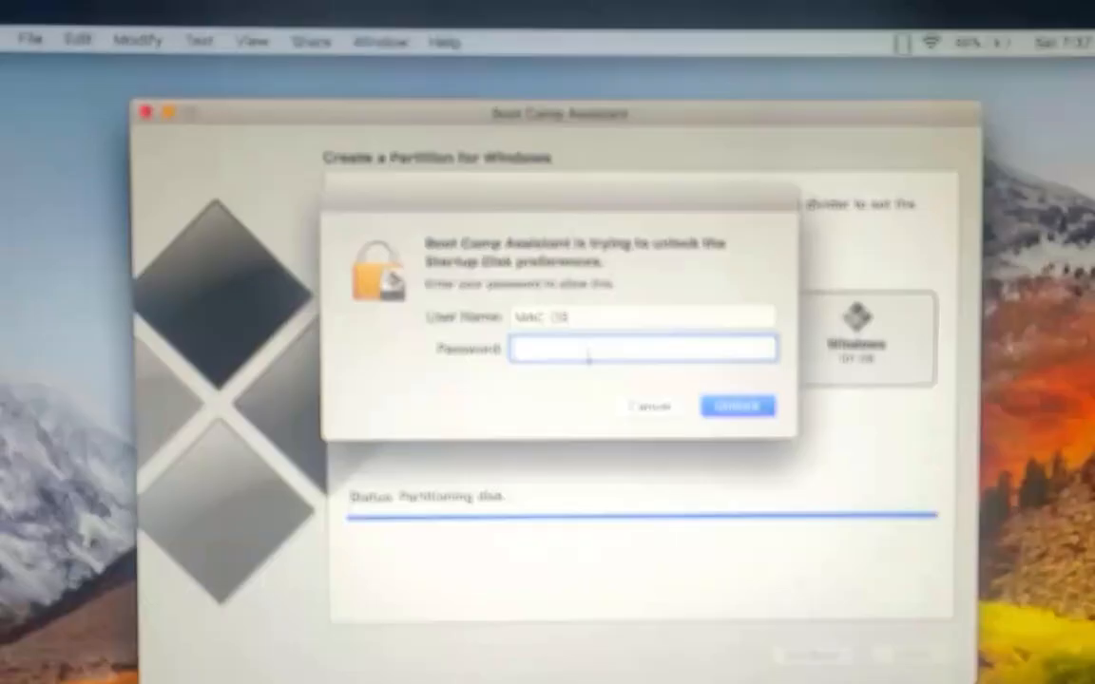
{"action": "type", "text": "••••••"}
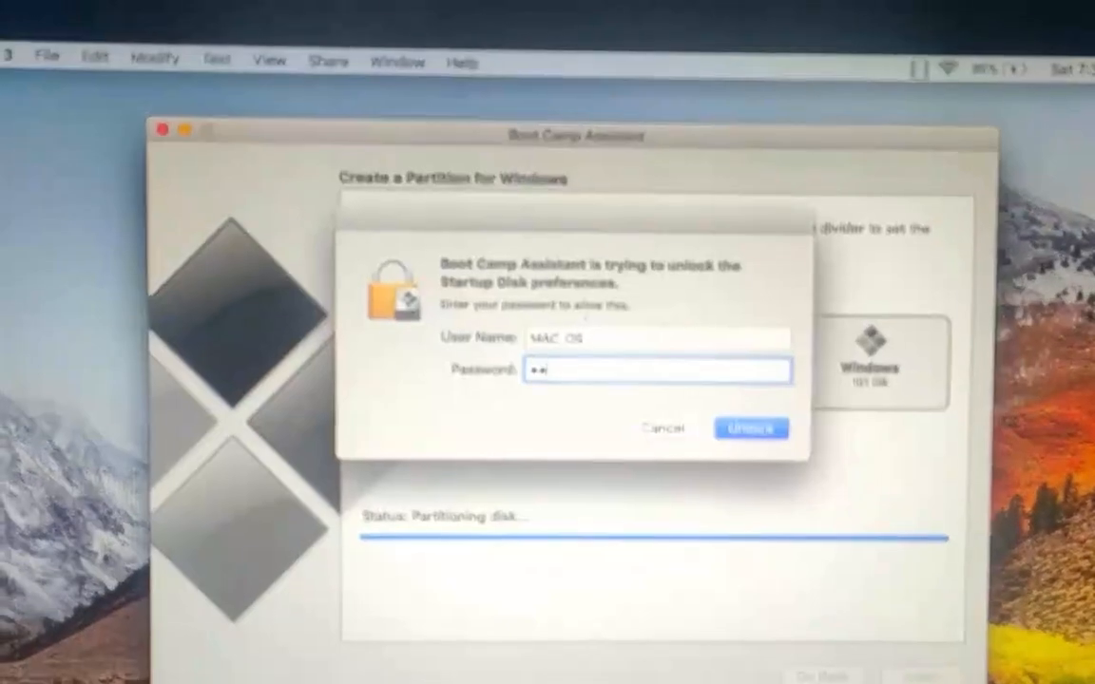